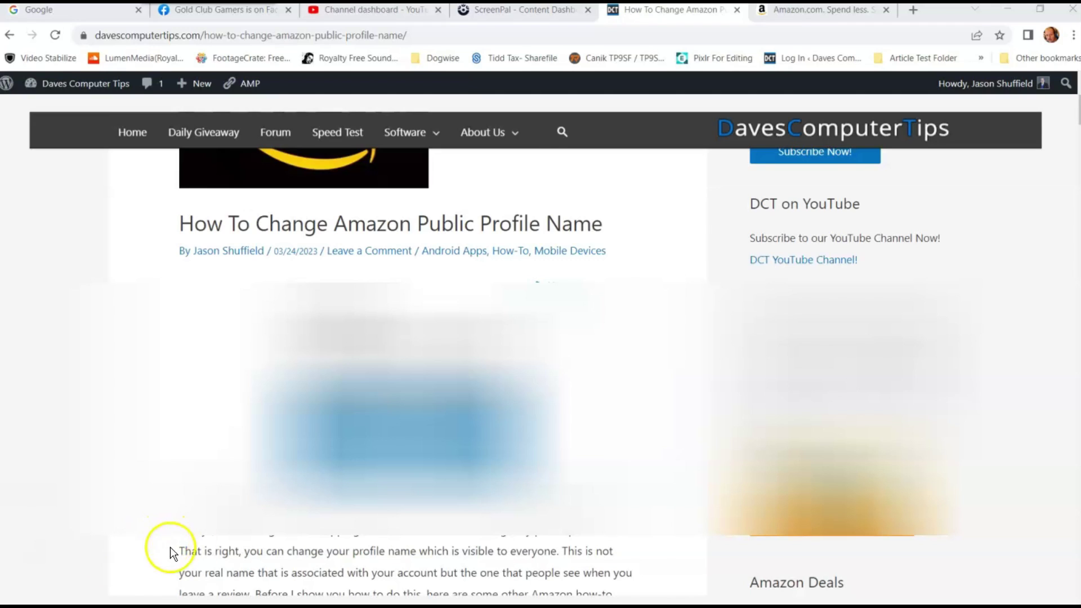
Step: Switch from the Daves Computer Tips article to the signed-in Amazon.com homepage
{"action": "left_click", "coordinate": [780, 14]}
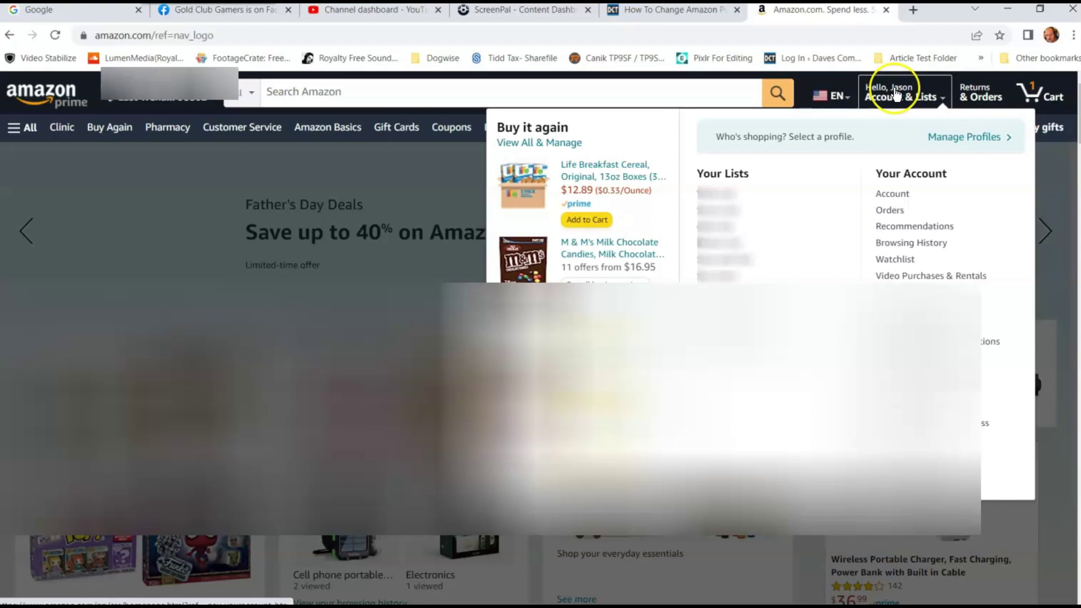
Step: Go to the Your Account overview page from the Account & Lists menu
{"action": "left_click", "coordinate": [895, 195]}
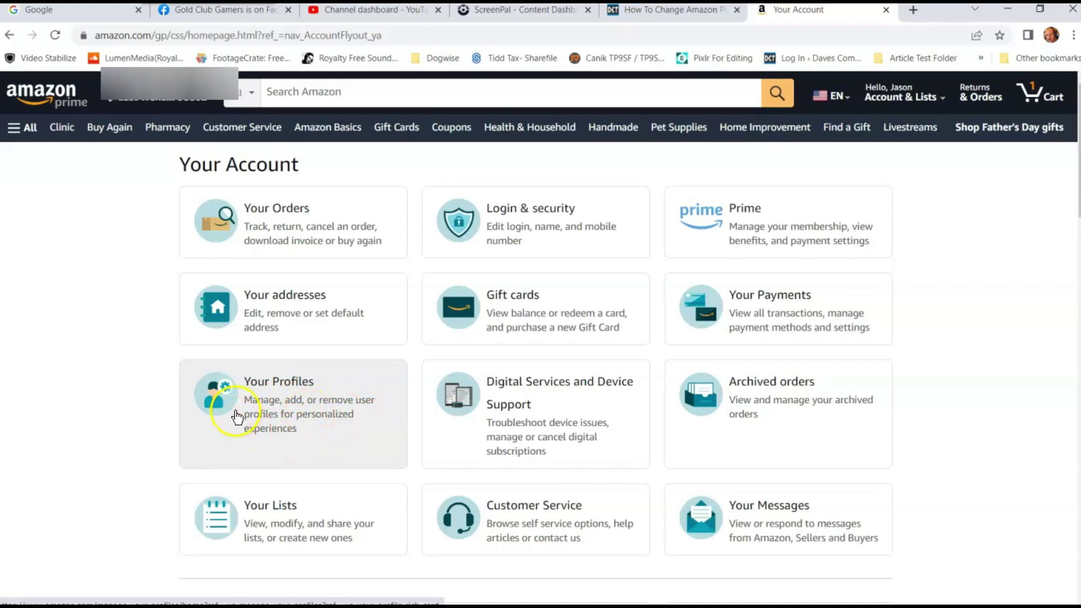
Step: Go through Your Profiles to Zurichwen's public profile and open Edit your profile
{"action": "left_click", "coordinate": [253, 407]}
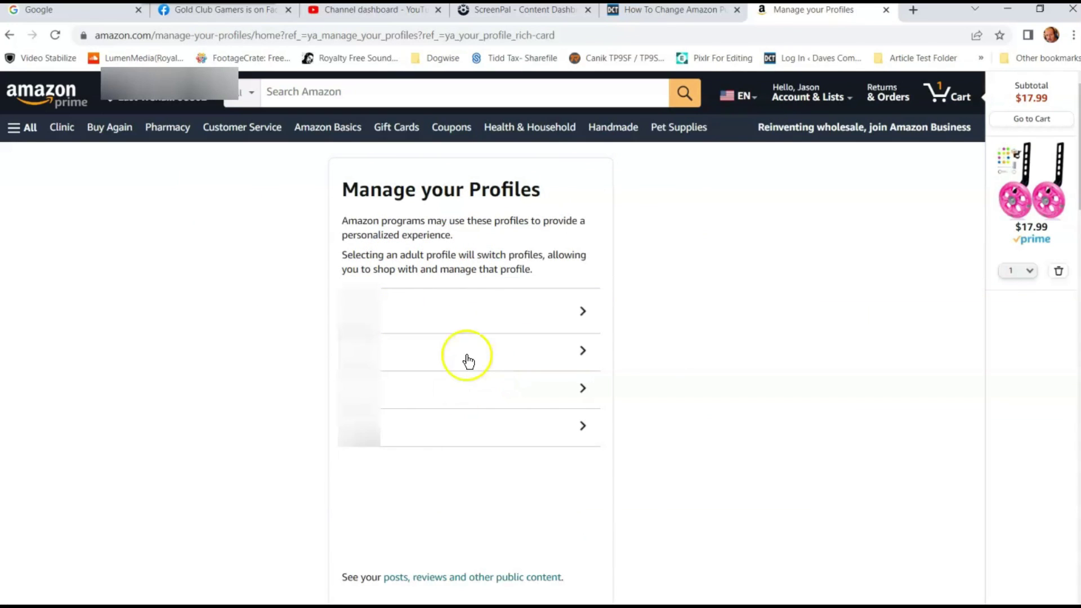
{"action": "scroll", "coordinate": [629, 248], "scroll_direction": "down", "scroll_amount": 3}
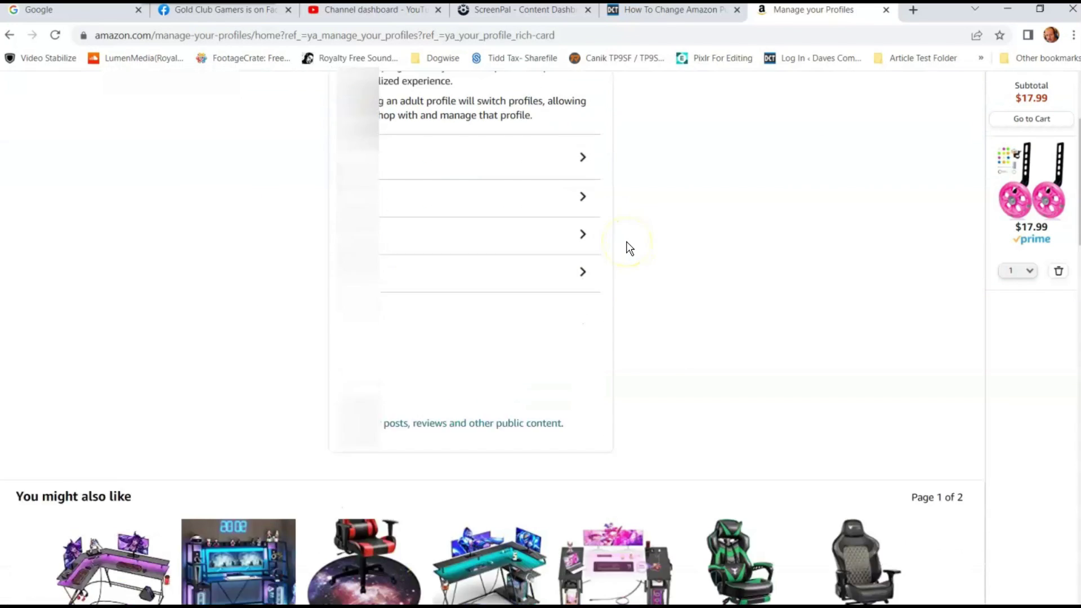
{"action": "scroll", "coordinate": [625, 246], "scroll_direction": "down", "scroll_amount": 2}
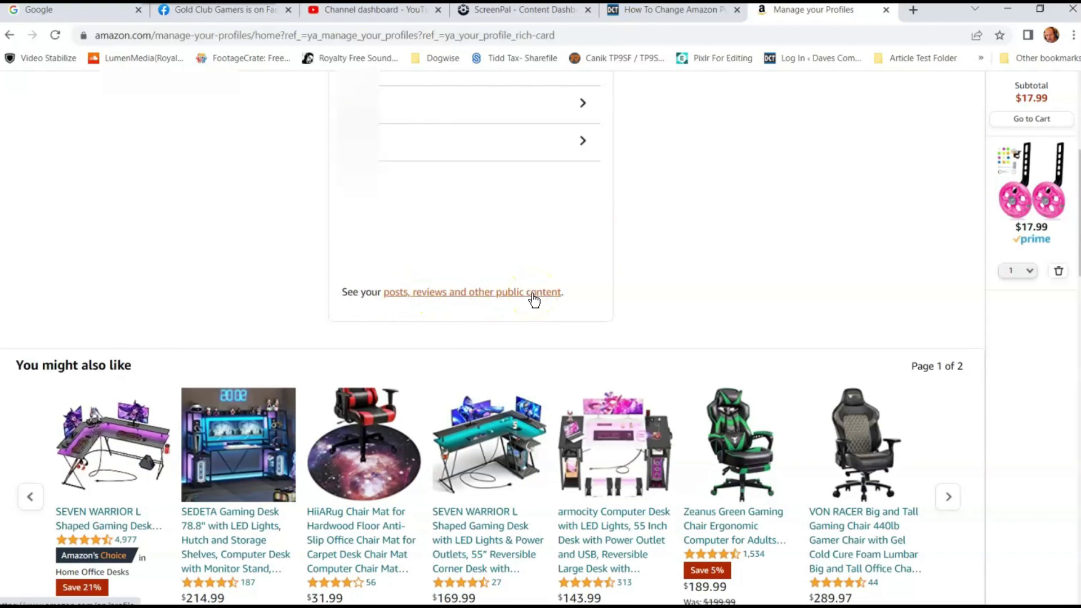
{"action": "left_click", "coordinate": [503, 297]}
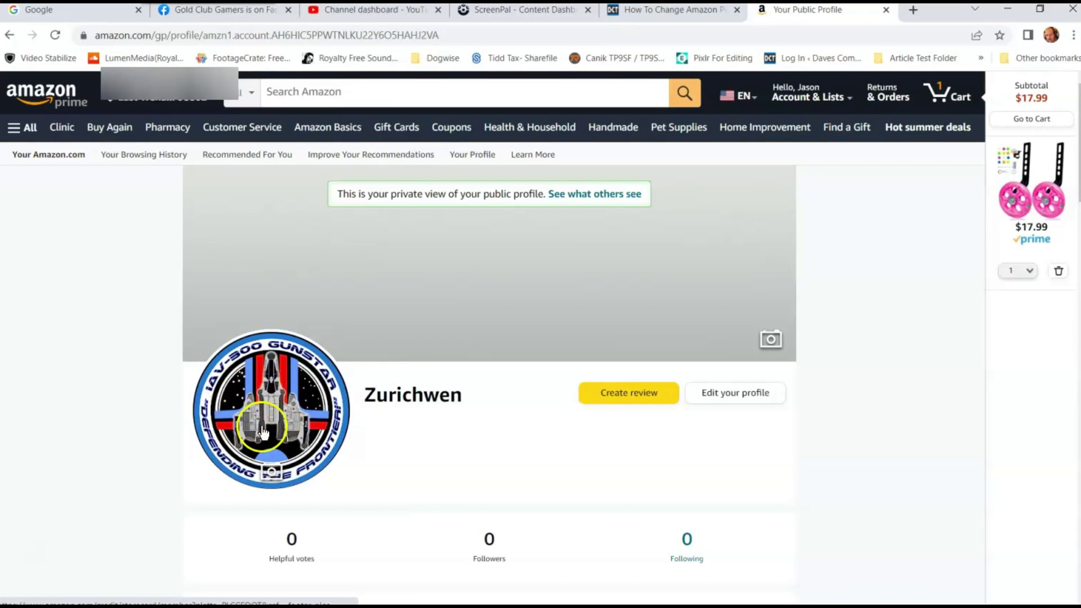
{"action": "scroll", "coordinate": [338, 406], "scroll_direction": "down", "scroll_amount": 1}
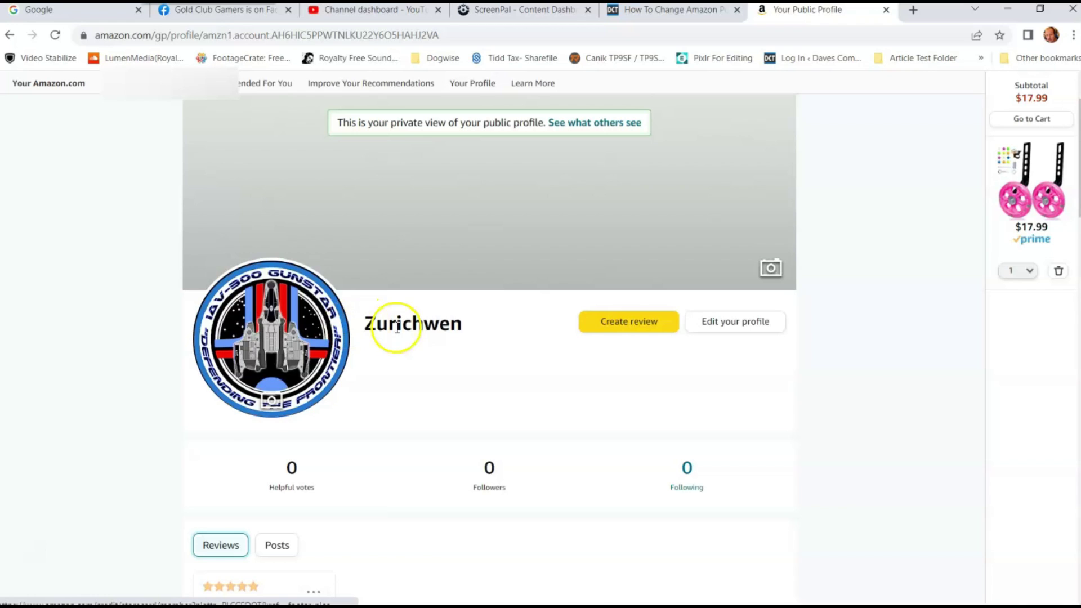
{"action": "left_click", "coordinate": [743, 332]}
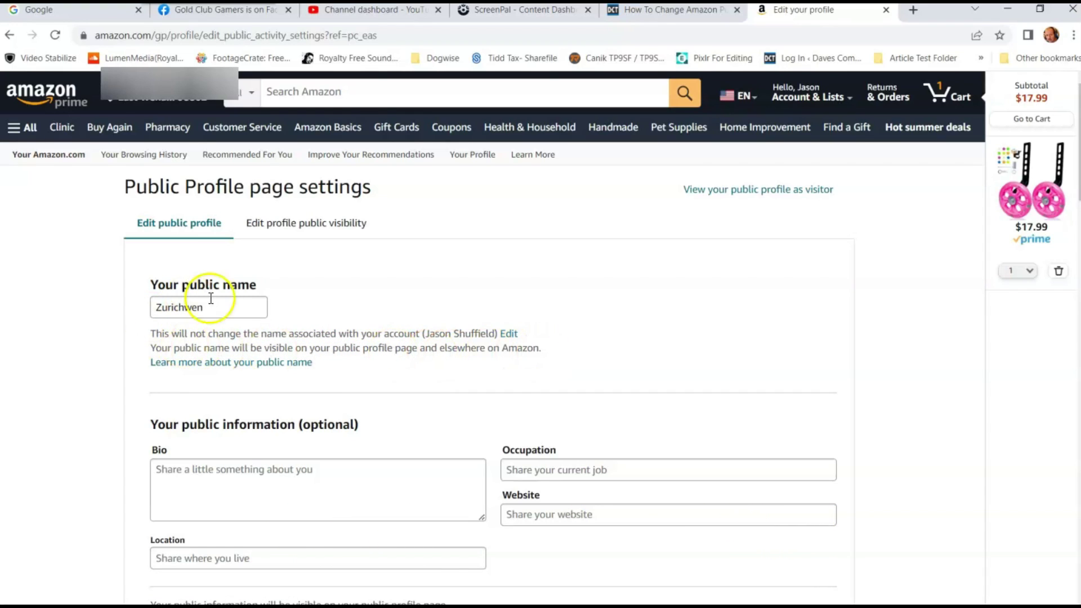
{"action": "left_click", "coordinate": [231, 306]}
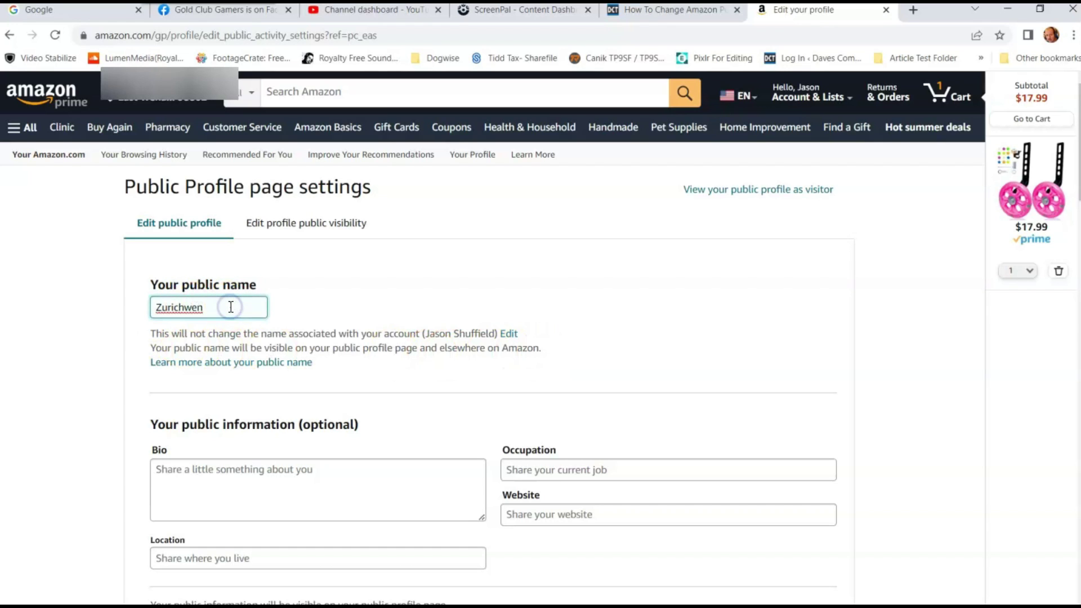
{"action": "scroll", "coordinate": [611, 326], "scroll_direction": "down", "scroll_amount": 5}
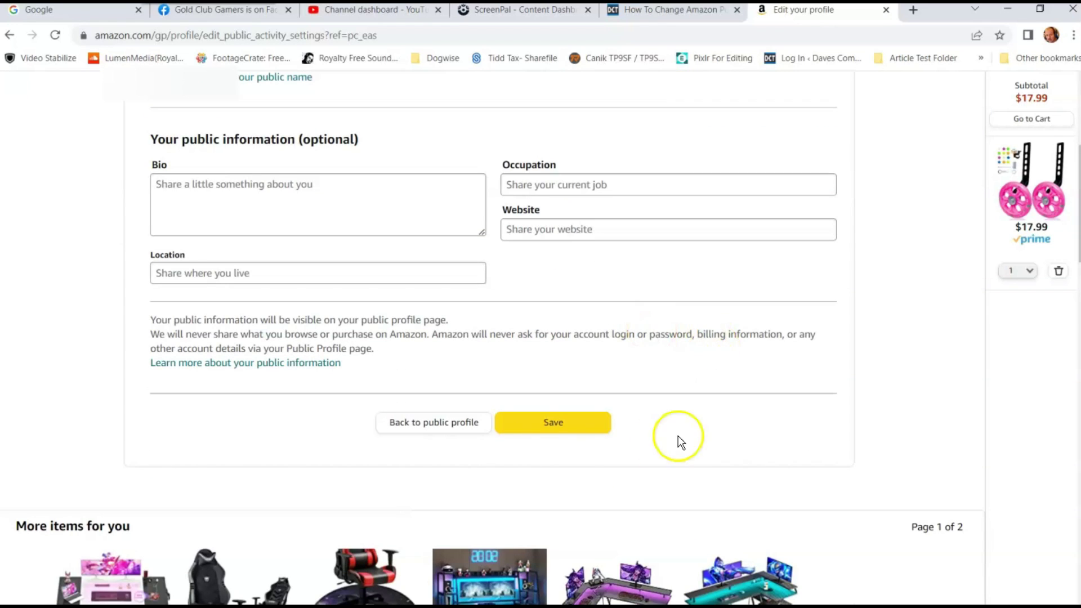
{"action": "scroll", "coordinate": [746, 420], "scroll_direction": "up", "scroll_amount": 5}
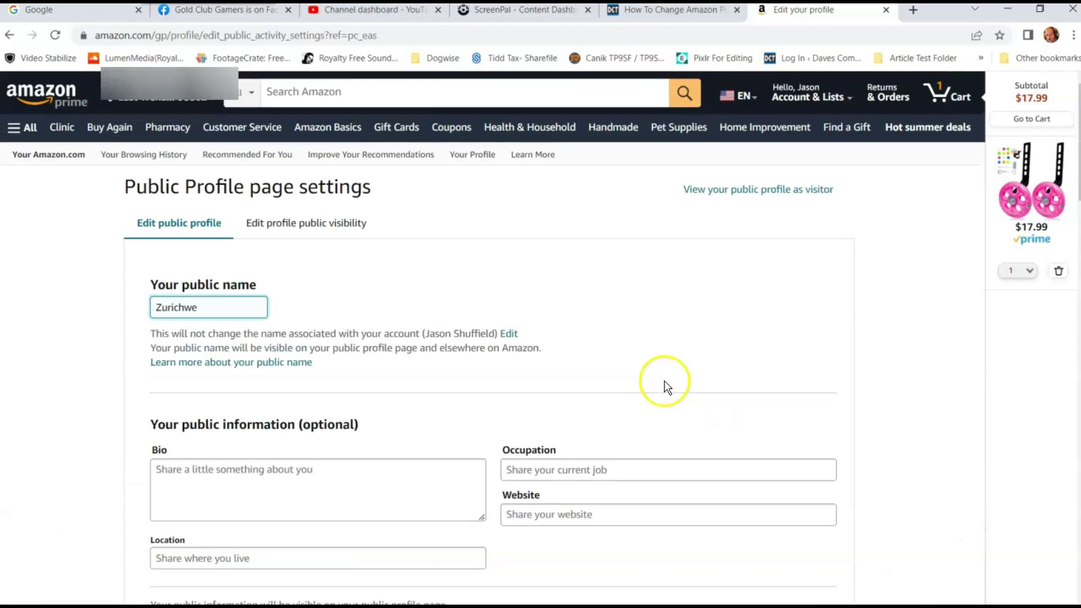
{"action": "left_click", "coordinate": [221, 307]}
{"action": "type", "text": "n"}
{"action": "left_click", "coordinate": [569, 293]}
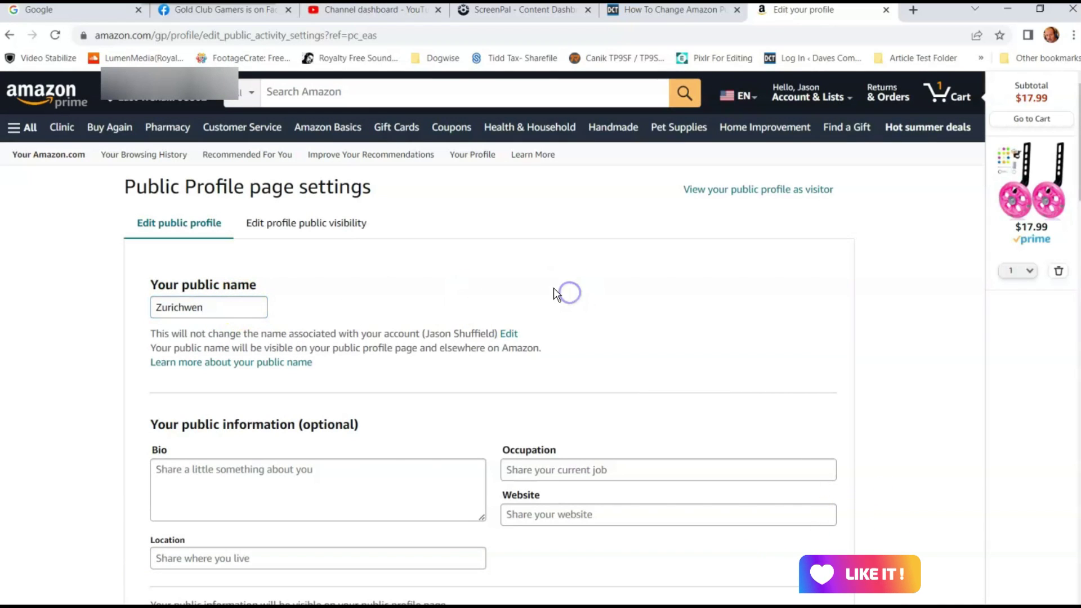
{"action": "scroll", "coordinate": [672, 361], "scroll_direction": "down", "scroll_amount": 5}
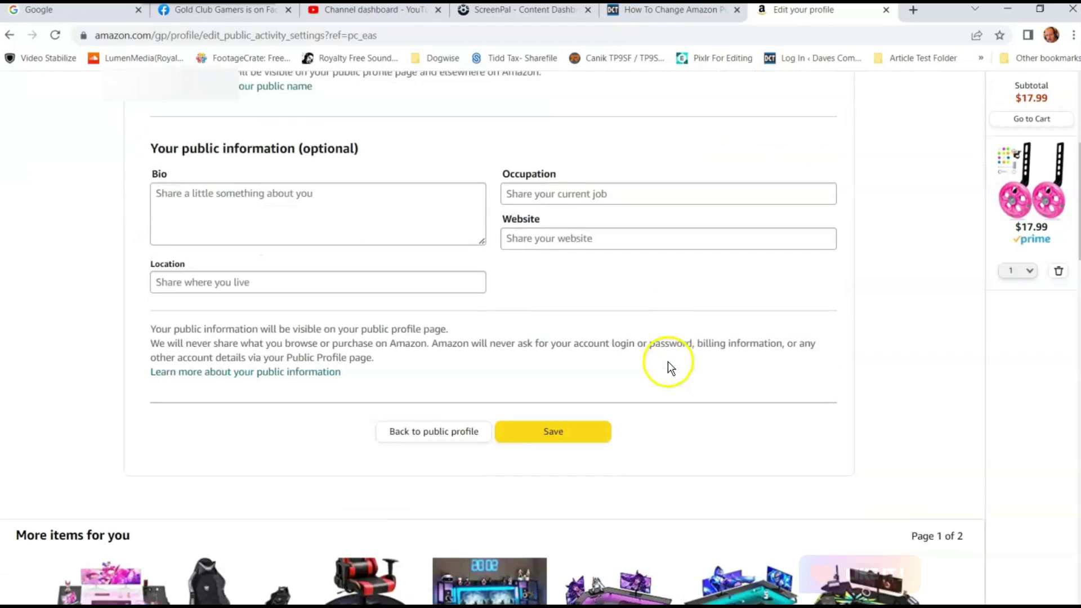
{"action": "scroll", "coordinate": [670, 368], "scroll_direction": "down", "scroll_amount": 2}
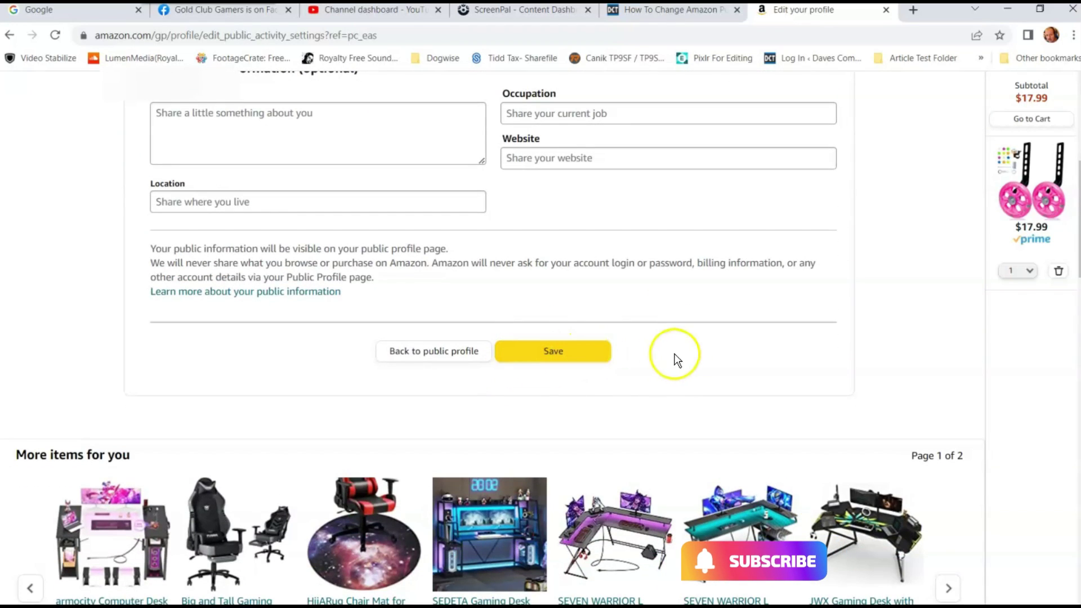
{"action": "scroll", "coordinate": [681, 361], "scroll_direction": "up", "scroll_amount": 5}
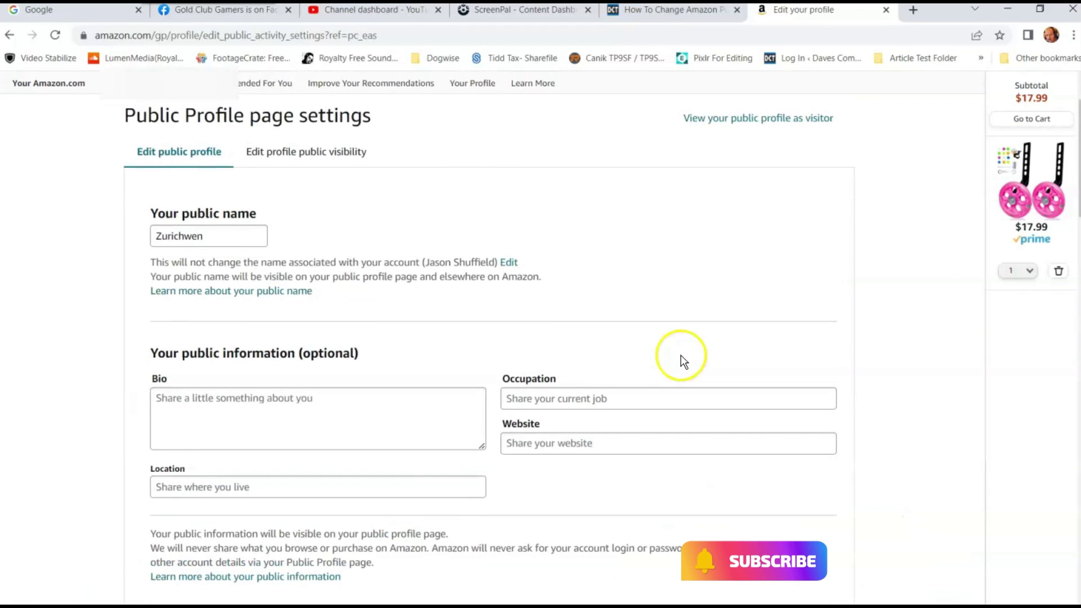
{"action": "left_click", "coordinate": [11, 34]}
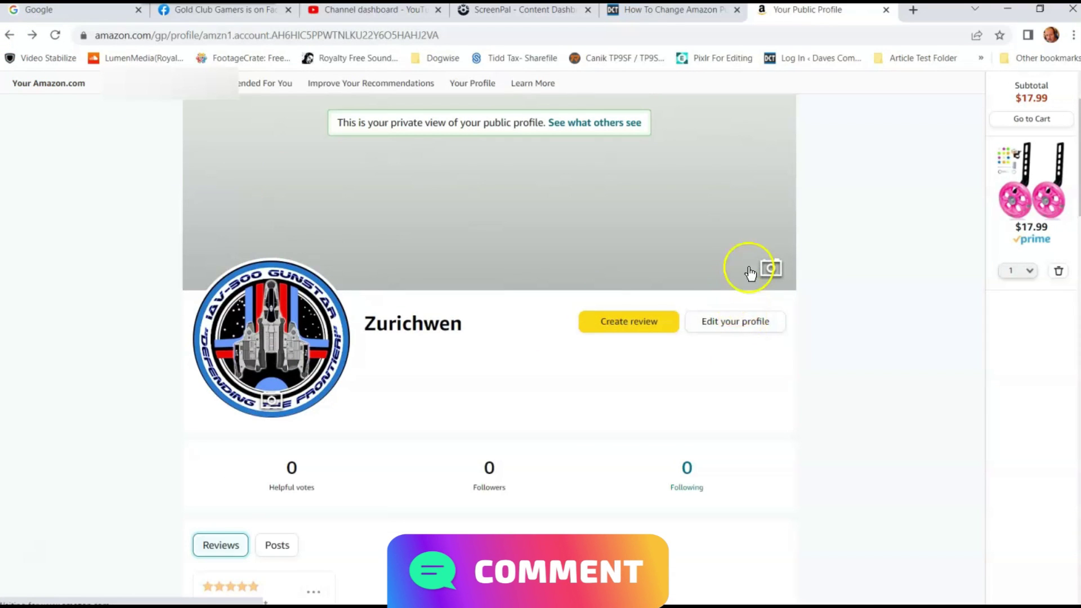